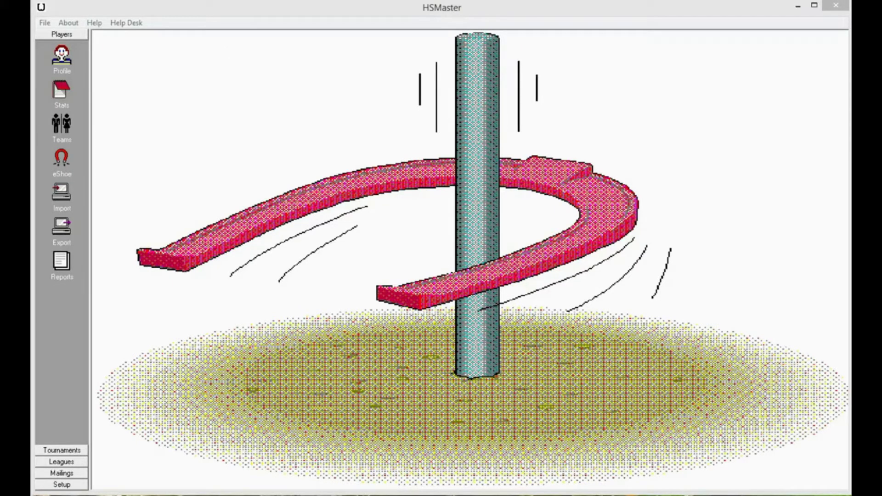
click(63, 157)
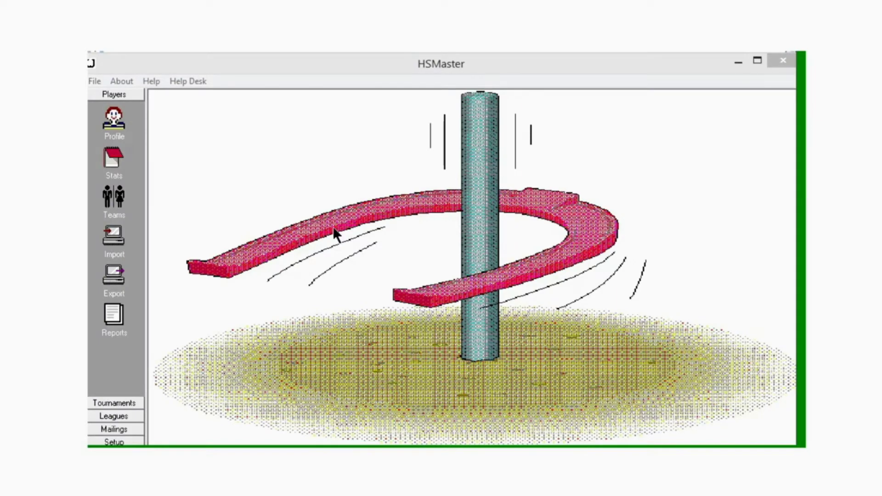
Step: Show the doubles entries of the tournament 40-20-007 Test Doubles
click(108, 404)
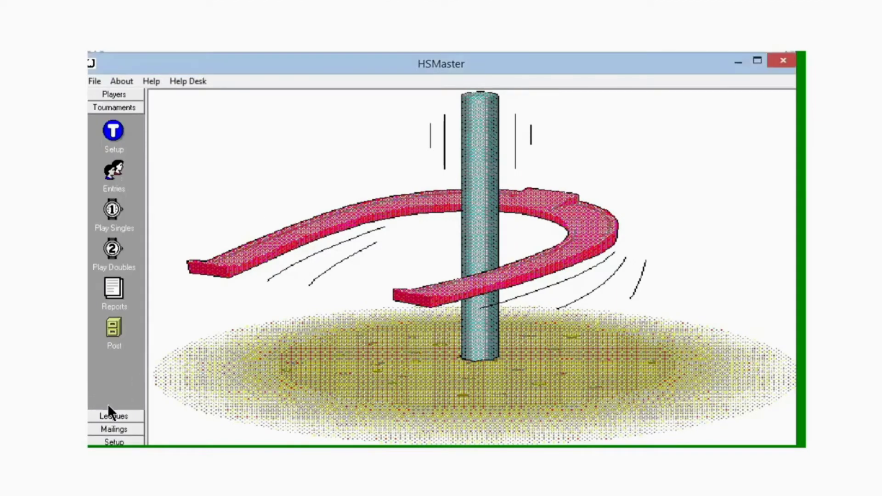
click(115, 171)
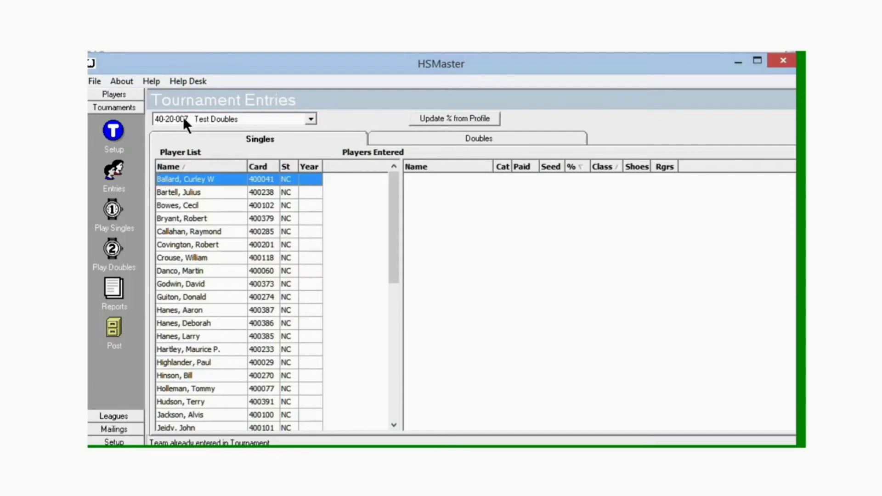
click(308, 120)
click(308, 119)
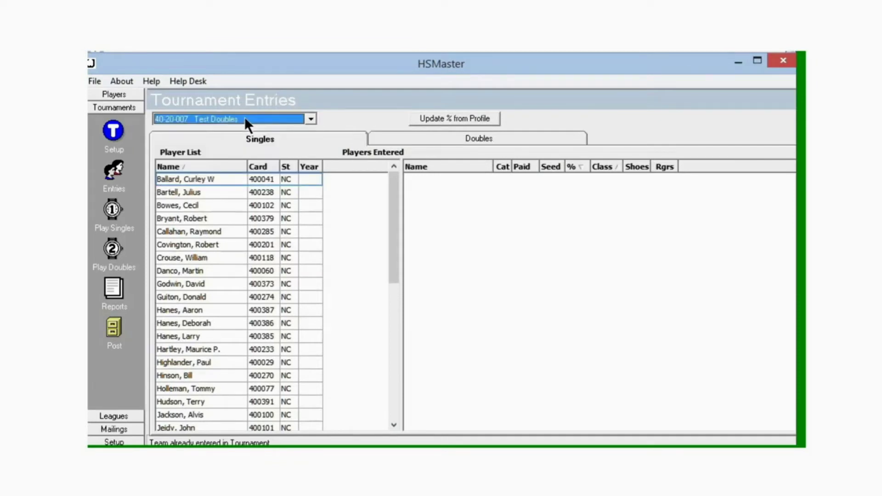
click(475, 138)
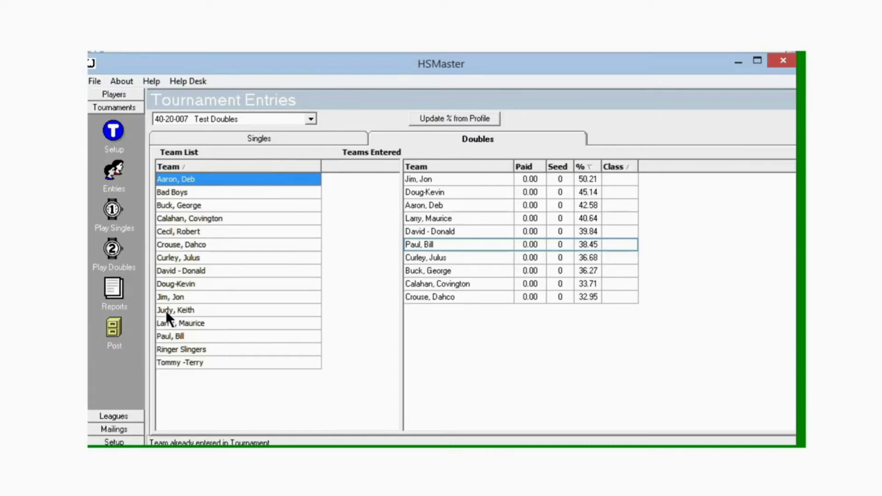
Step: Enter the eleventh team and the last team of the team list into the doubles tournament
click(198, 310)
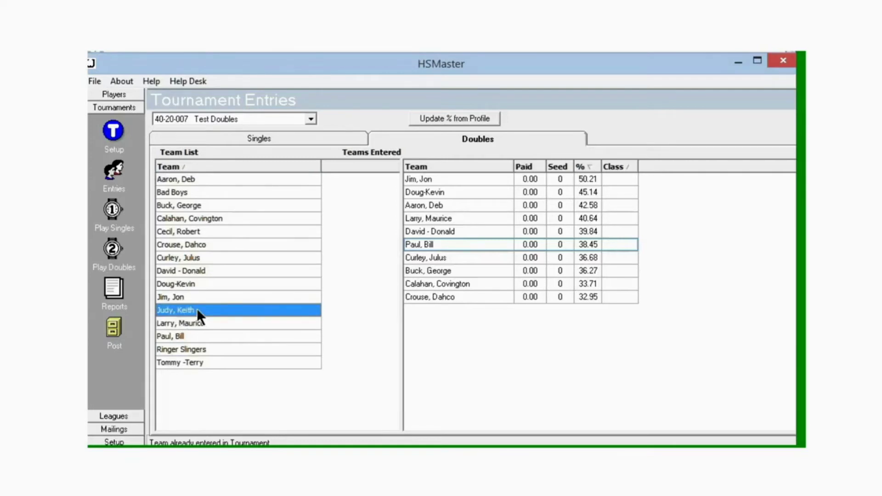
double_click(197, 310)
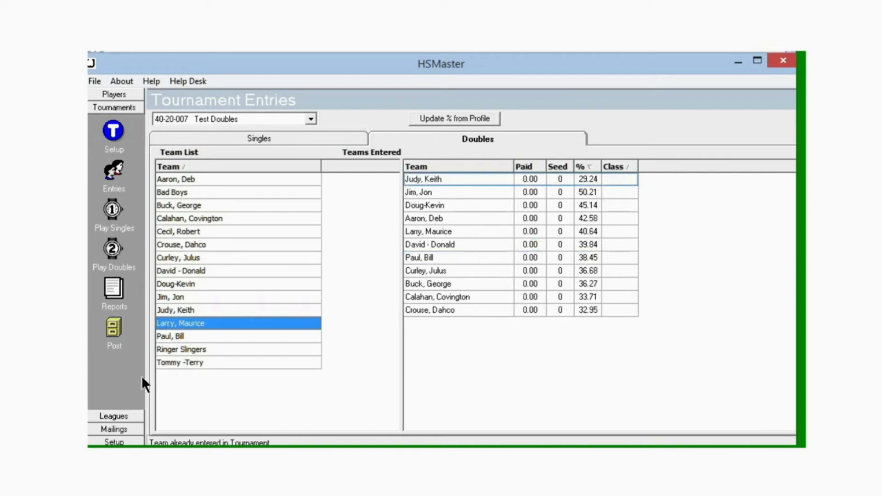
click(174, 363)
double_click(173, 363)
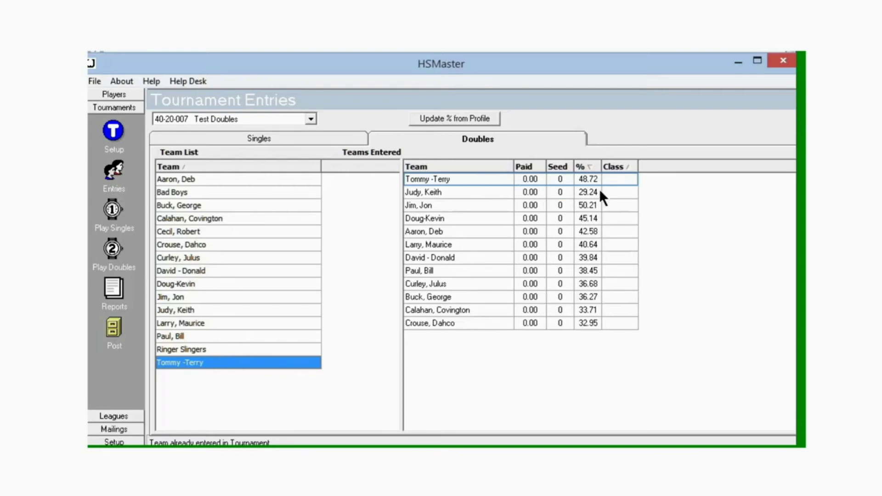
Step: Delete the entry of the team with 29.24 % from the entered teams and confirm the deletion
click(612, 193)
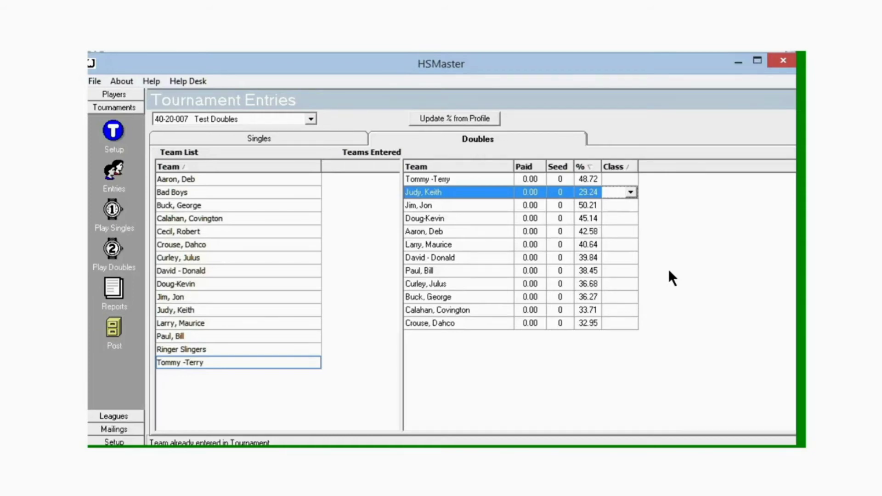
key(shift+Tab)
key(shift+Tab)
key(shift+Tab)
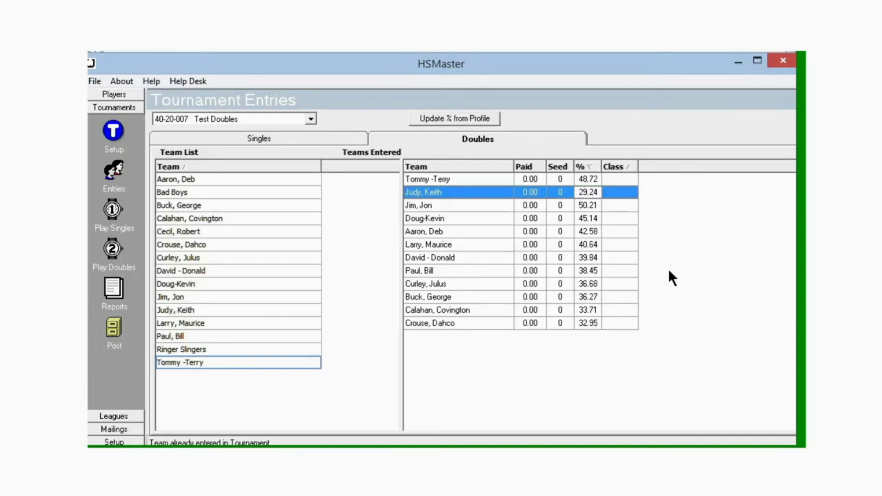
key(shift+Tab)
key(shift+Tab)
key(Delete)
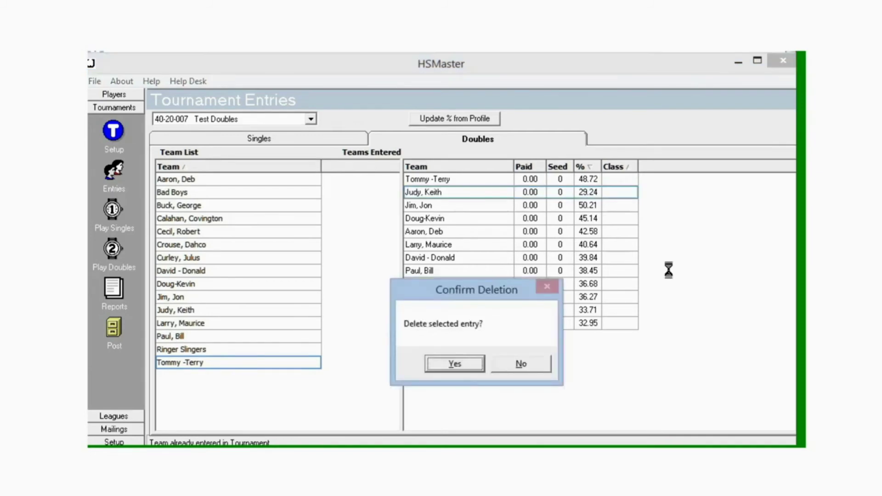
click(442, 367)
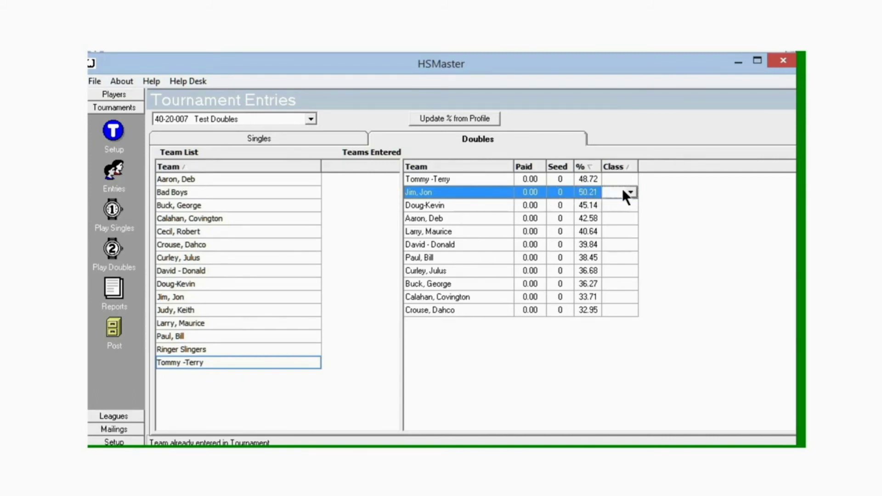
Step: Assign class A to the five entered teams with the highest percentages, from 50.21 down to 40.64
click(631, 193)
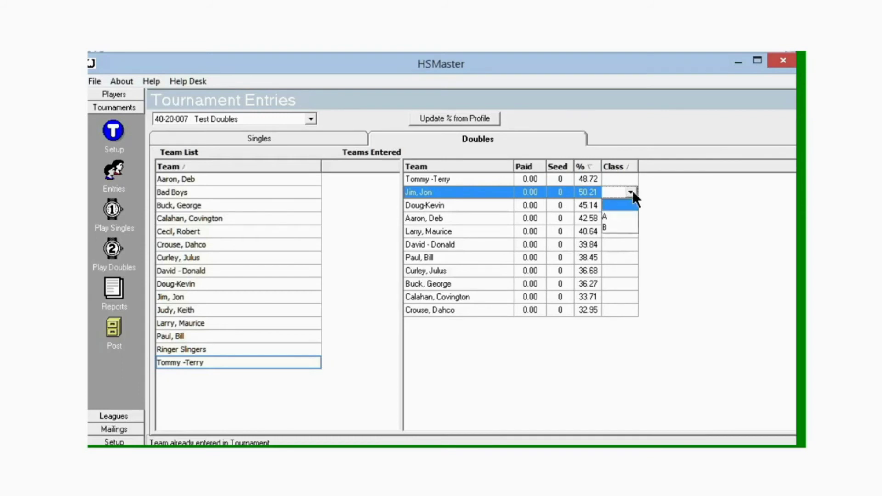
click(611, 217)
click(631, 193)
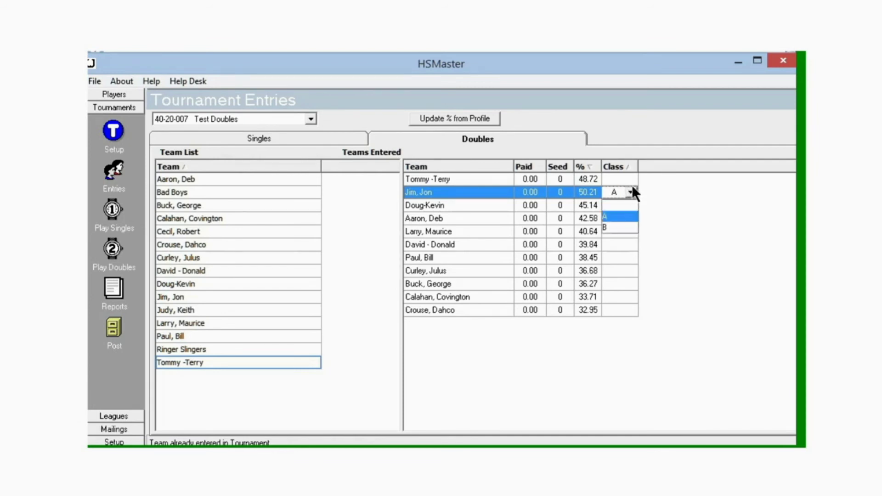
click(629, 179)
click(629, 178)
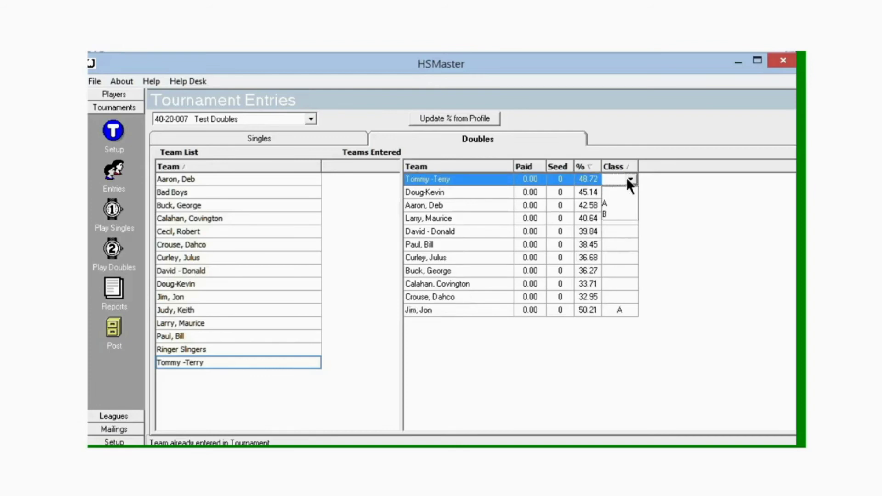
key(Down)
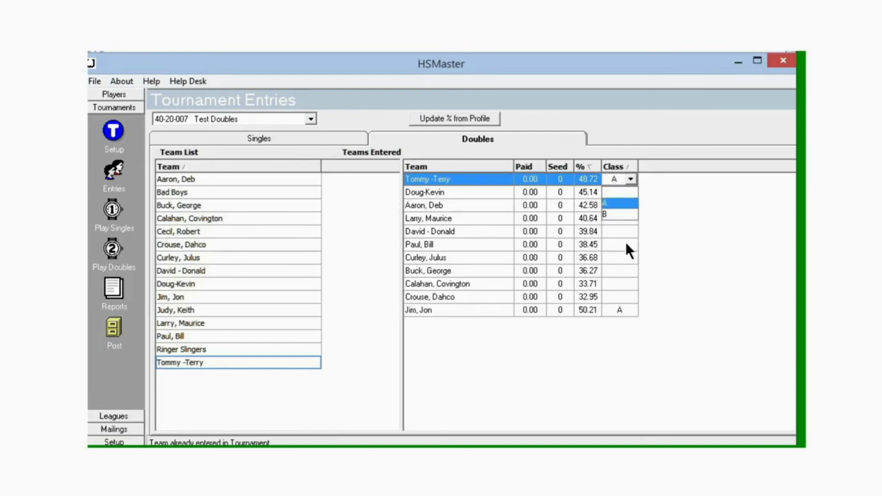
key(Return)
click(625, 192)
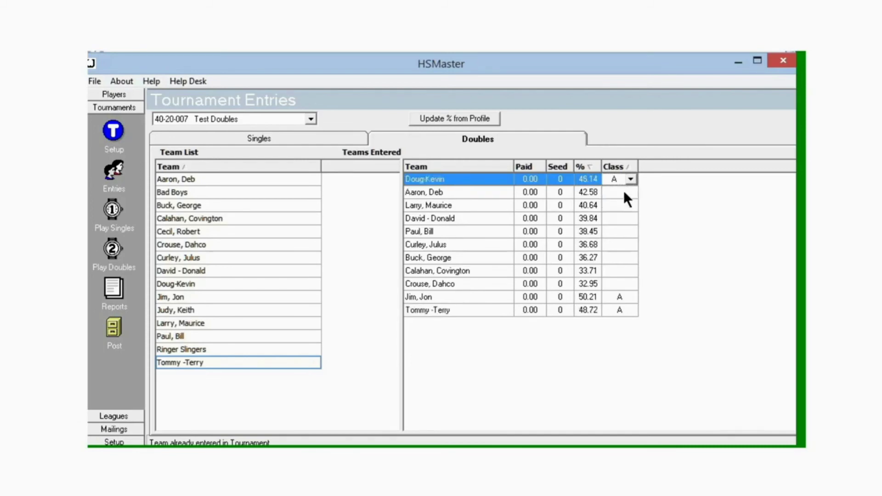
click(625, 193)
click(623, 190)
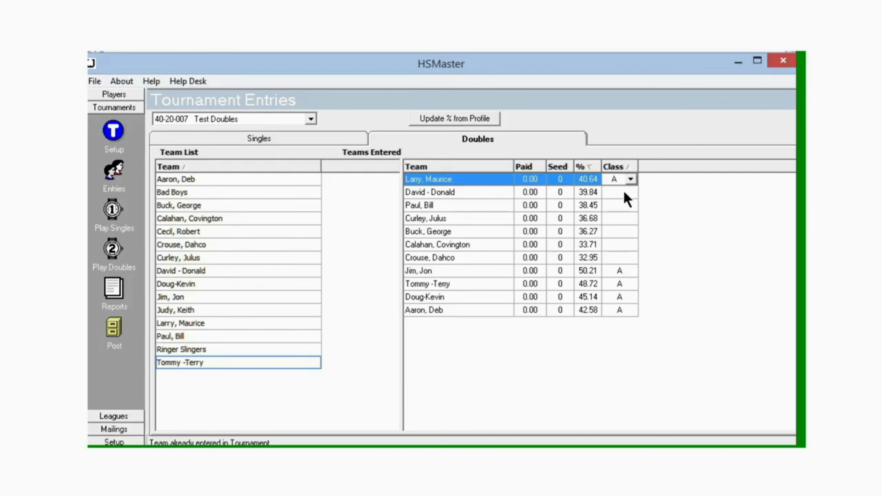
Step: Assign class B to the six remaining entered teams, from 39.84 % down to 32.95 %
click(623, 190)
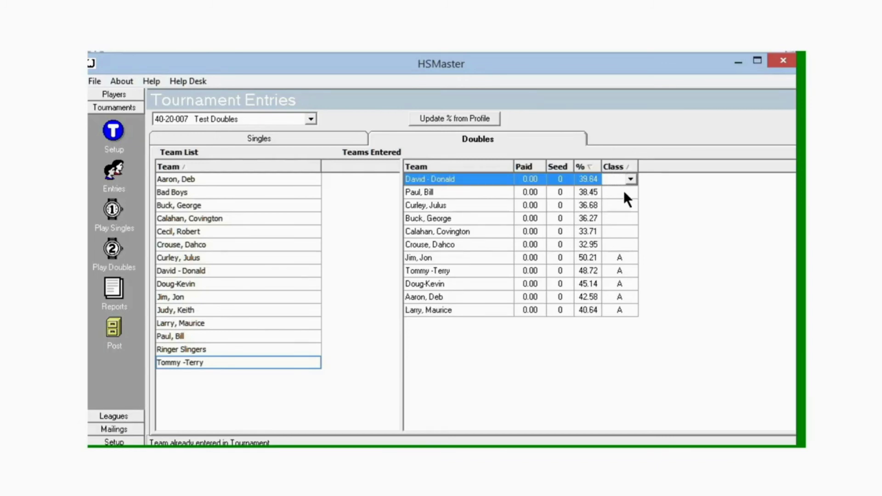
key(b)
click(623, 190)
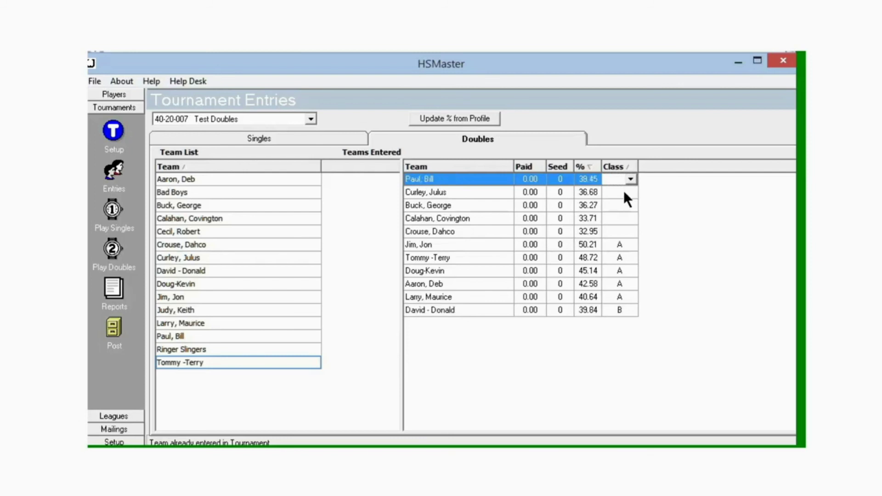
click(624, 191)
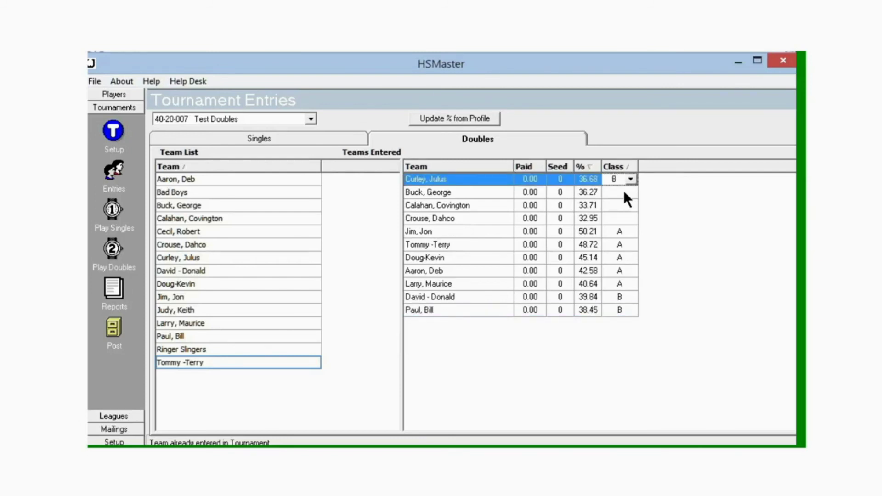
click(624, 191)
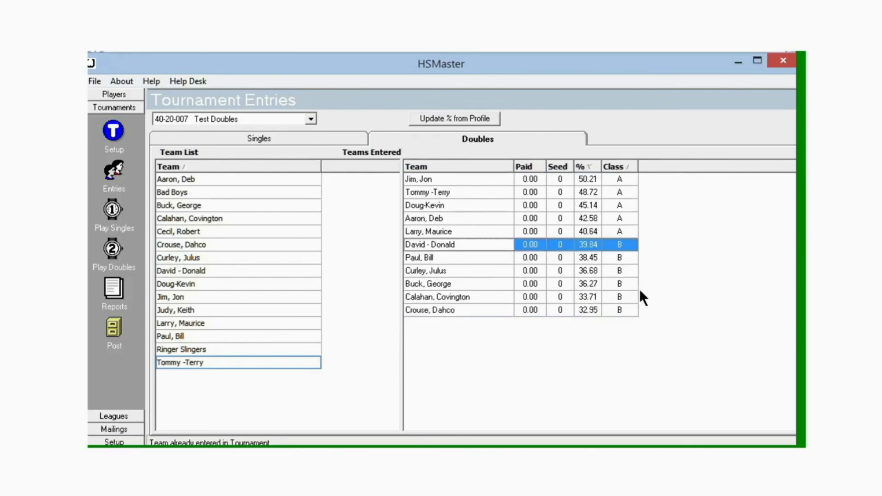